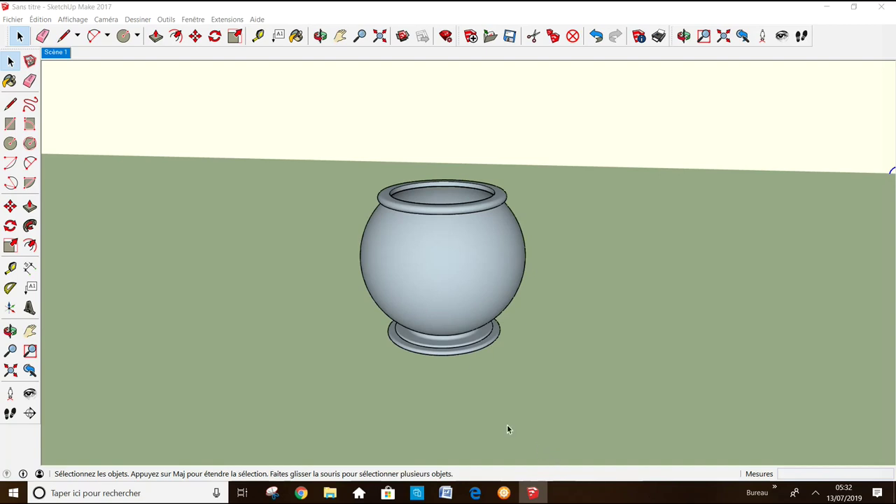
# - Select the vase's base, round body and rim pieces
pyautogui.click(438, 348)
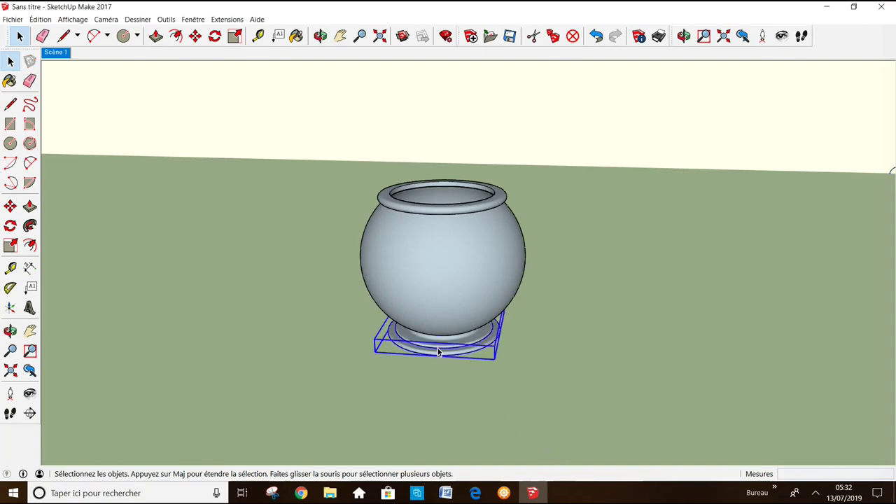
pyautogui.click(450, 278)
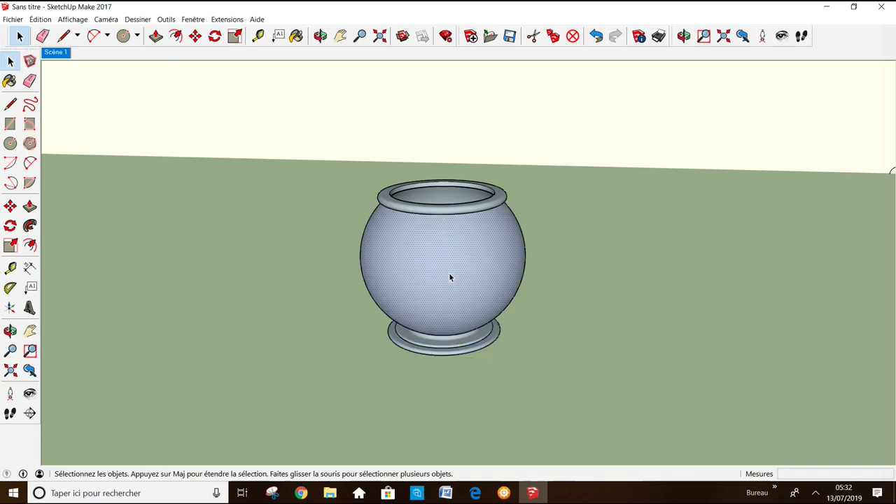
pyautogui.click(456, 214)
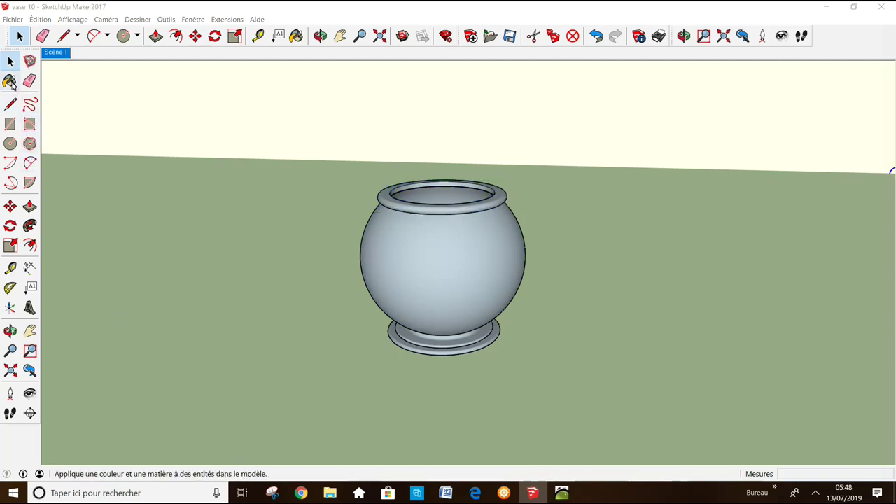
# - Load the Paint Bucket with the green Couleur G07 from the Couleurs collection
pyautogui.click(11, 83)
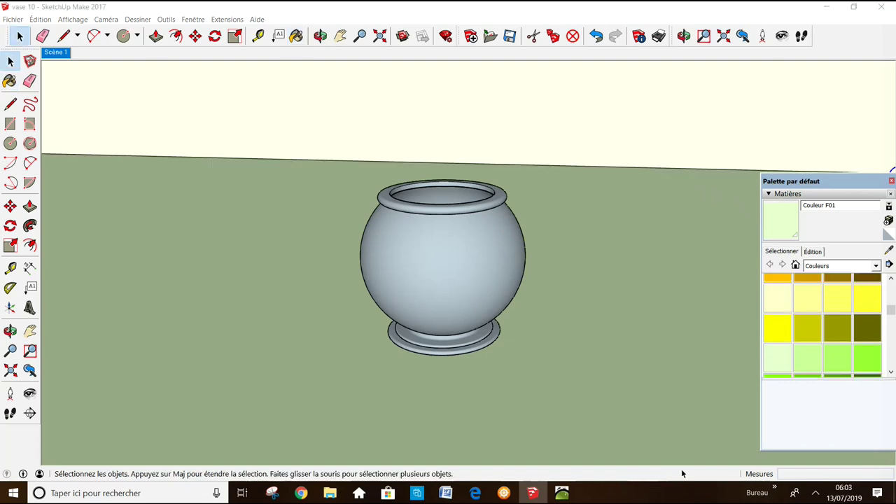
pyautogui.moveTo(891, 313)
pyautogui.mouseDown()
pyautogui.moveTo(886, 294)
pyautogui.moveTo(892, 353)
pyautogui.moveTo(891, 329)
pyautogui.mouseUp()
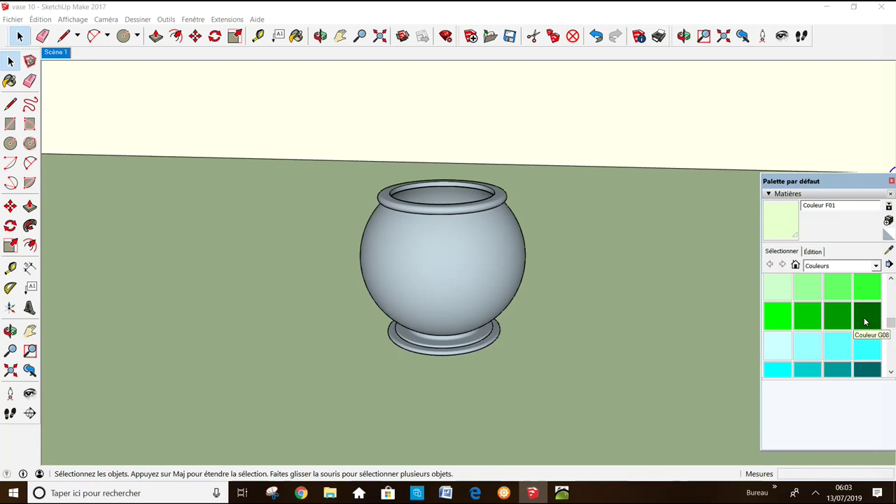
pyautogui.click(836, 321)
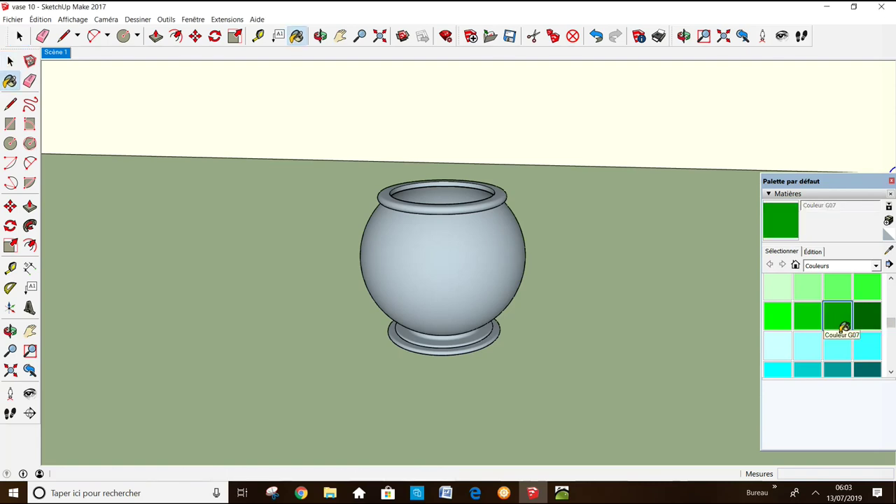
# - Paint the base and rim with Couleur G07, then the body and inner wall with Couleur D05
pyautogui.click(452, 352)
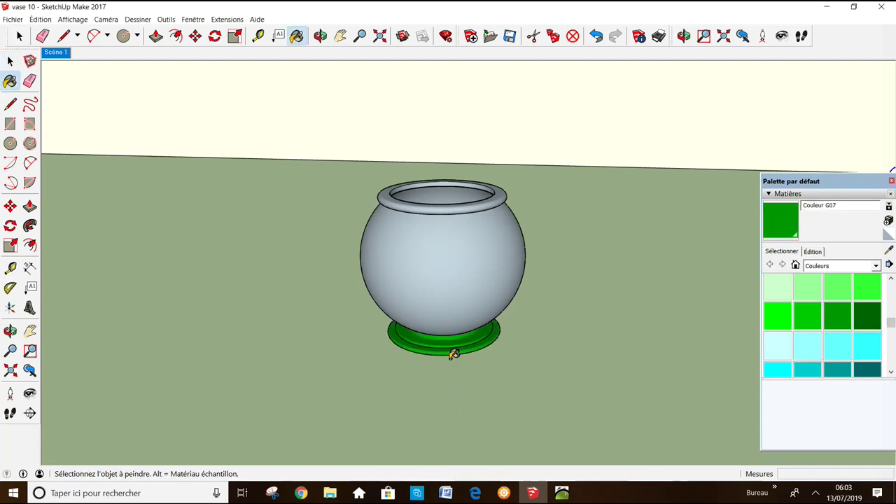
pyautogui.click(478, 217)
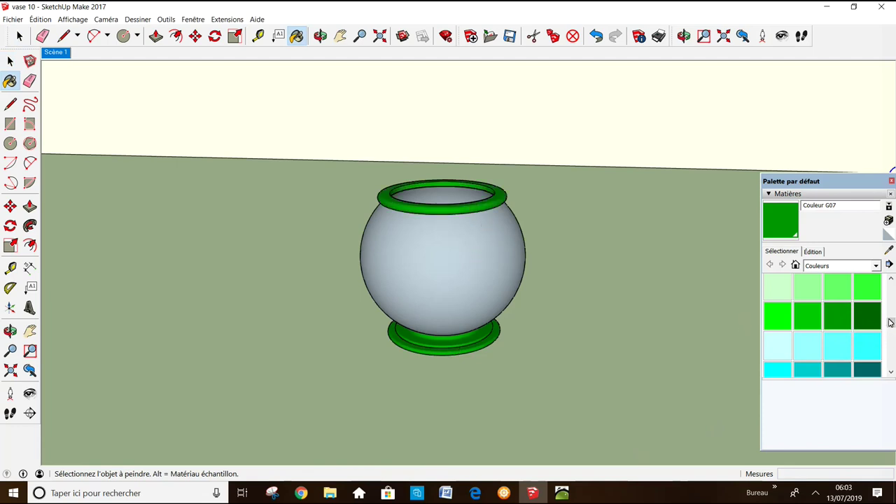
pyautogui.moveTo(890, 329); pyautogui.dragTo(885, 314)
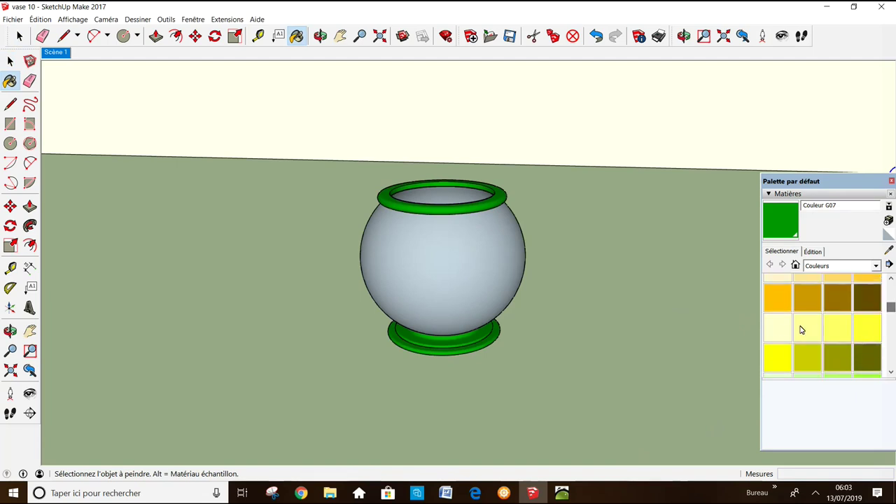
pyautogui.click(777, 309)
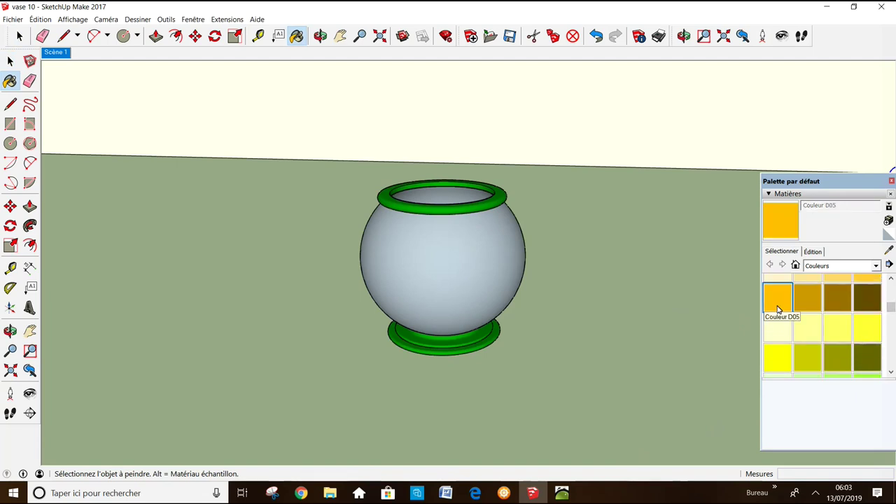
pyautogui.click(430, 255)
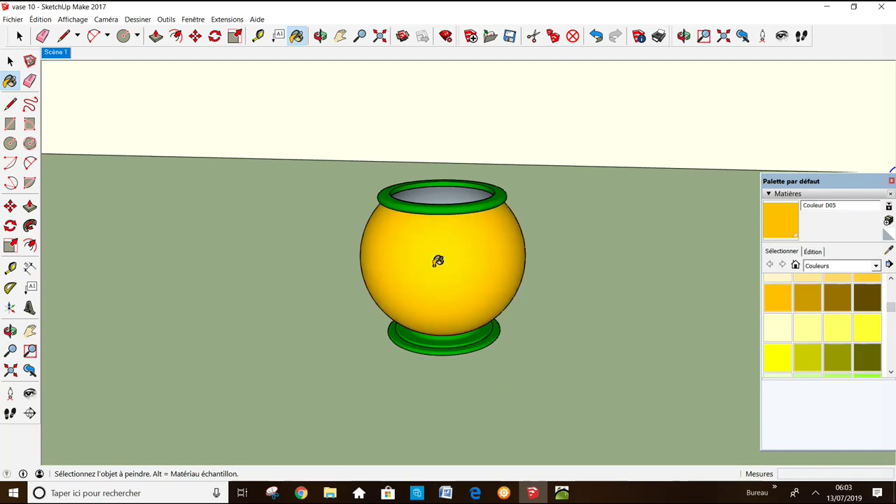
pyautogui.click(453, 207)
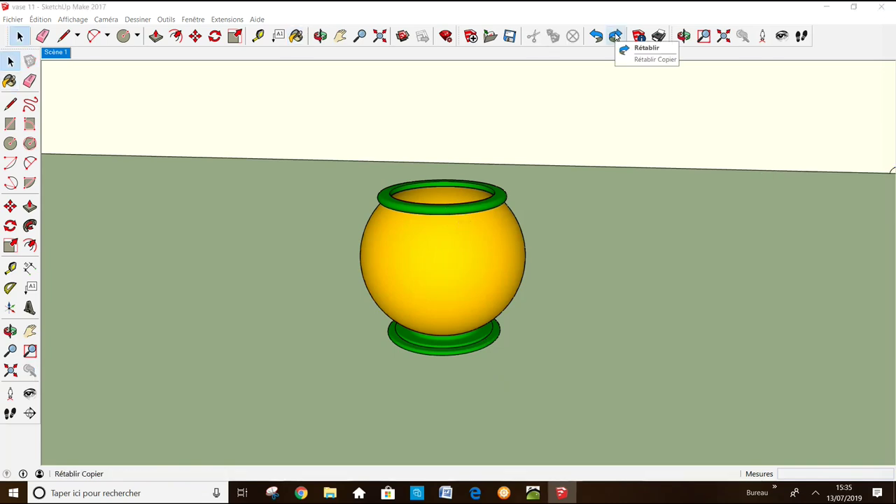
# - Redo the two vase copies, then the left vase's explode and red-orange, red-brown painting
pyautogui.click(614, 37)
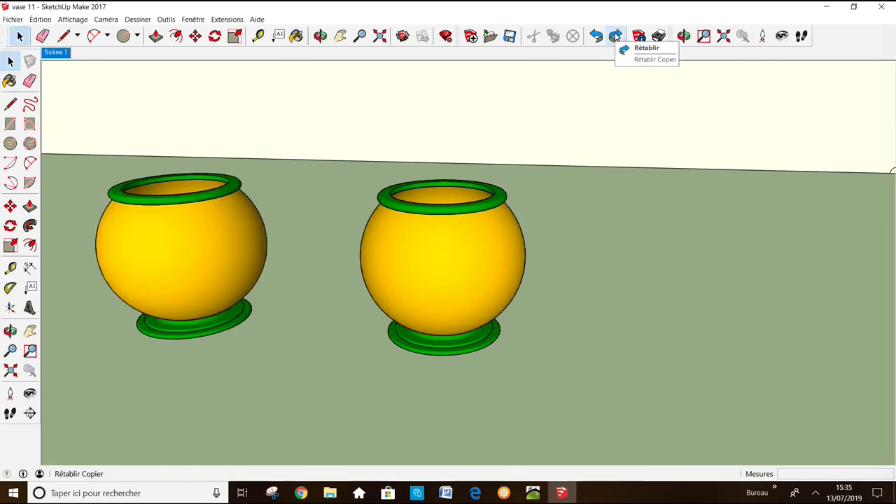
pyautogui.click(615, 36)
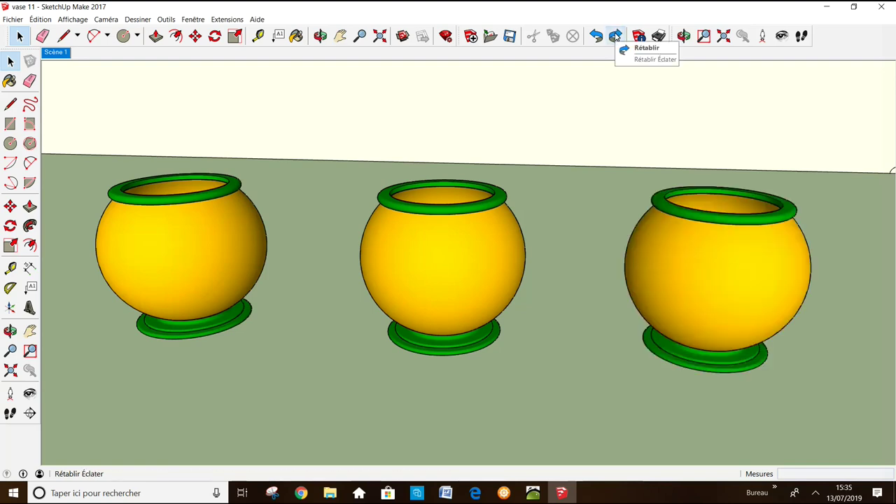
pyautogui.click(614, 37)
pyautogui.click(614, 37)
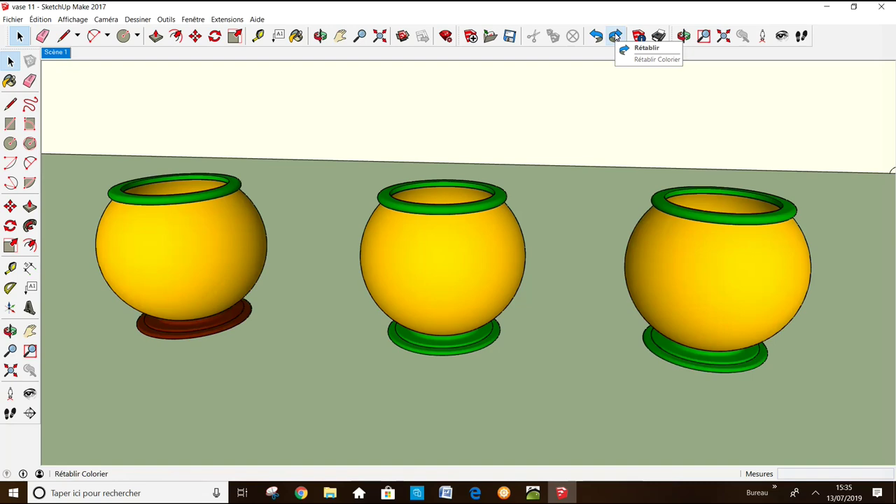
pyautogui.click(615, 36)
pyautogui.click(614, 37)
pyautogui.click(615, 37)
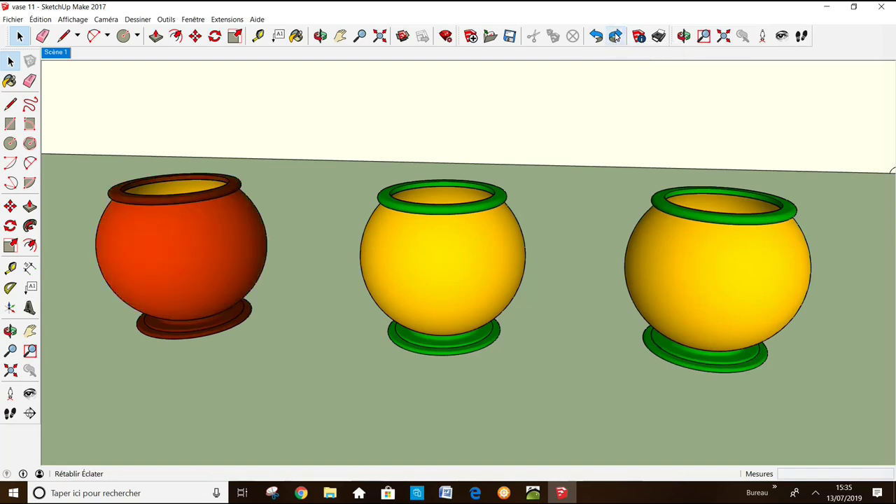
# - Redo exploding the right vase and painting its base, rim, body and inside dark blue
pyautogui.click(614, 36)
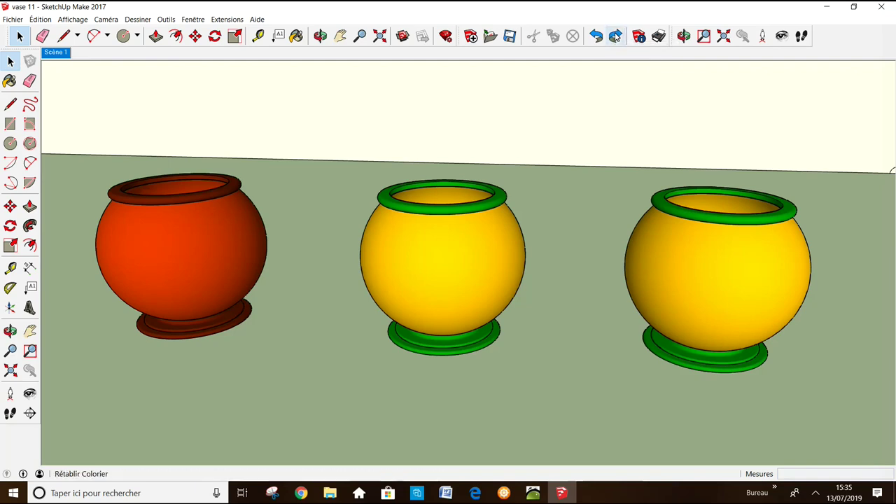
pyautogui.click(614, 36)
pyautogui.click(614, 37)
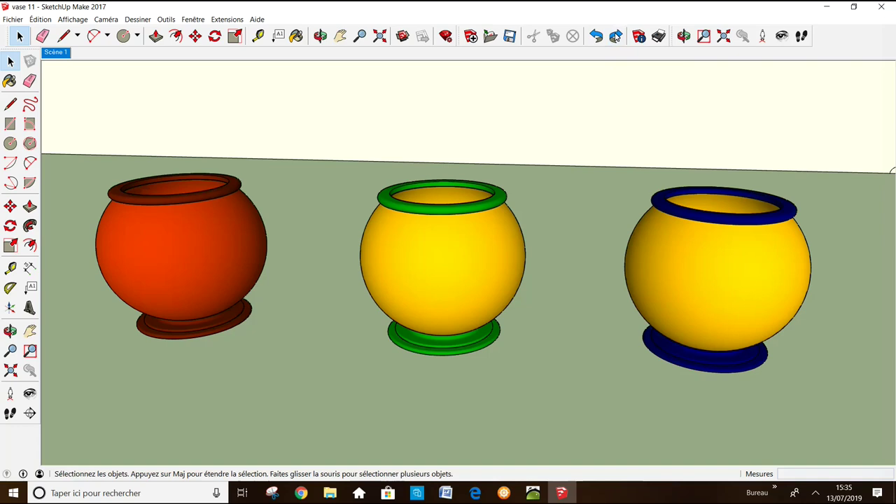
pyautogui.click(614, 37)
pyautogui.click(614, 36)
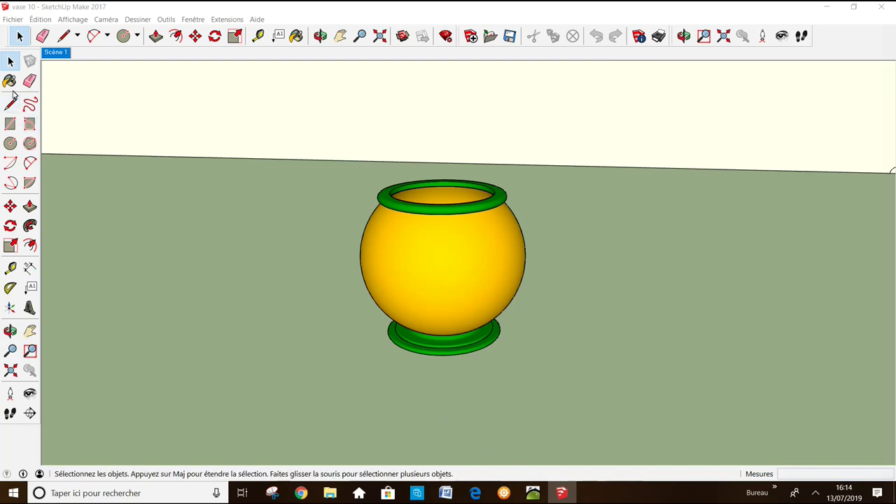
# - With the Paint Bucket, show the Dans le modèle collection and select Couleur G07
pyautogui.click(10, 81)
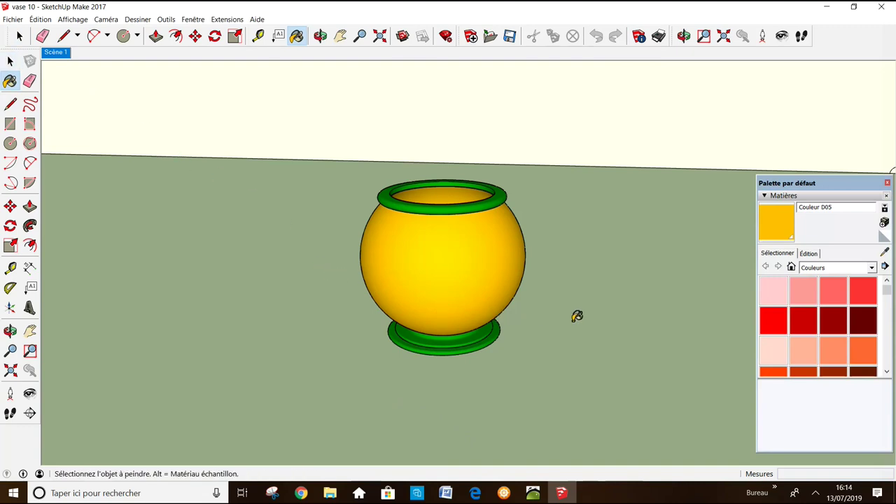
pyautogui.click(791, 267)
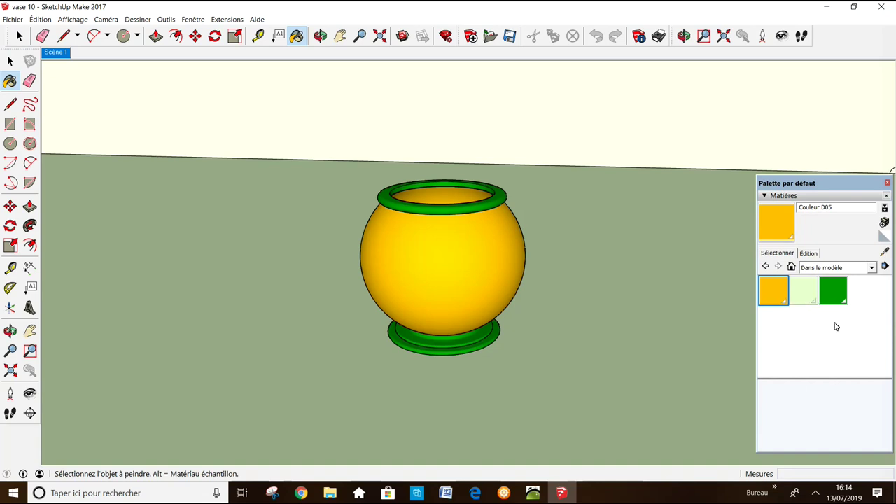
pyautogui.click(833, 294)
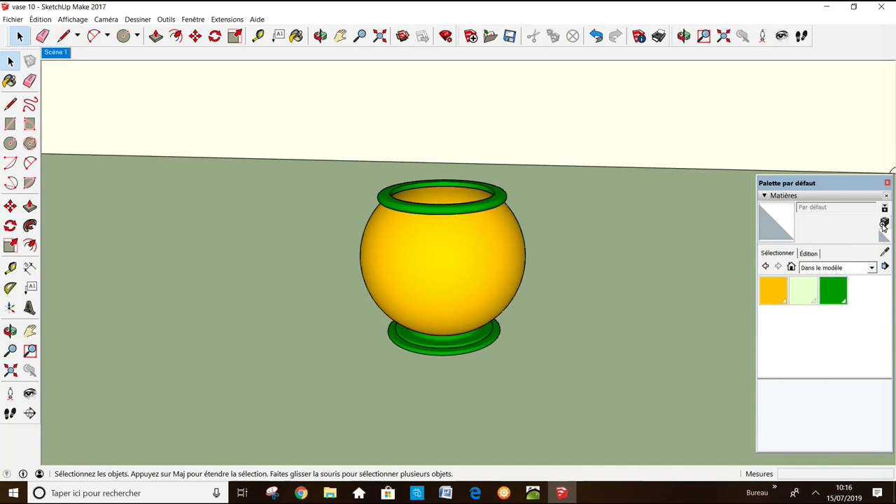
# - Create a new dark red material, Matière1, using the colour wheel and brightness slider
pyautogui.click(884, 224)
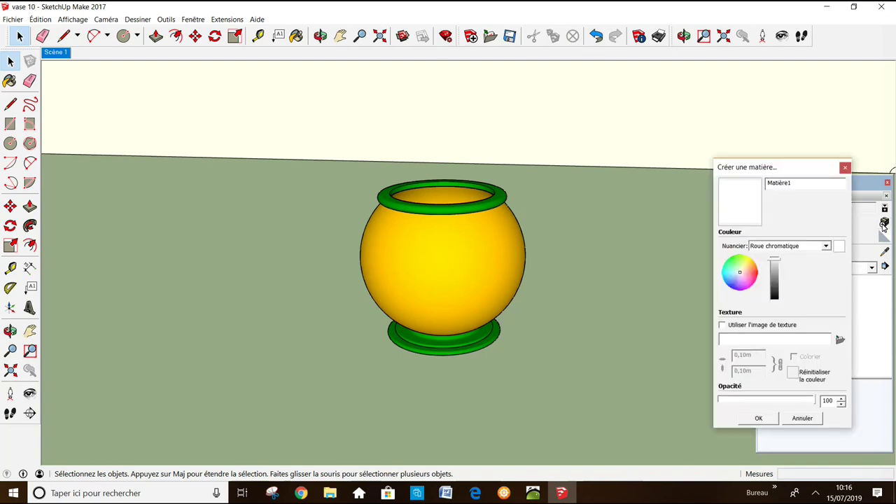
pyautogui.click(729, 283)
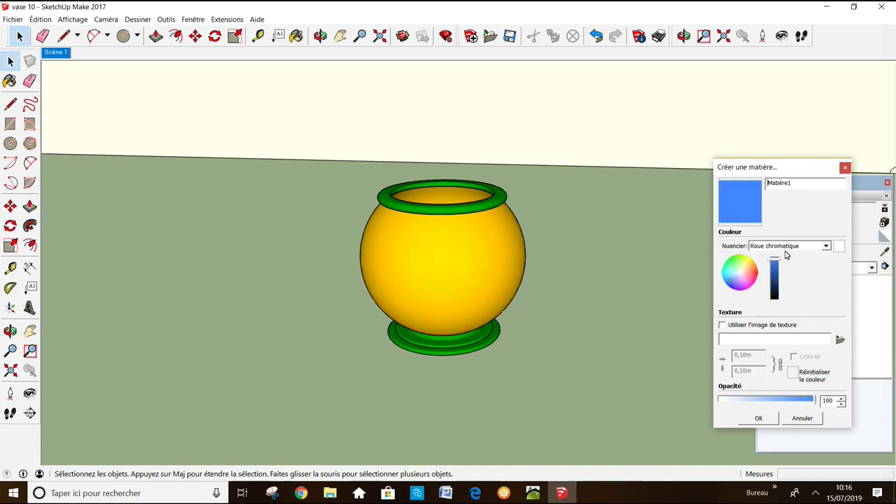
pyautogui.moveTo(775, 262); pyautogui.dragTo(776, 279)
pyautogui.moveTo(776, 280); pyautogui.dragTo(774, 259)
pyautogui.click(754, 273)
pyautogui.moveTo(774, 263); pyautogui.dragTo(775, 272)
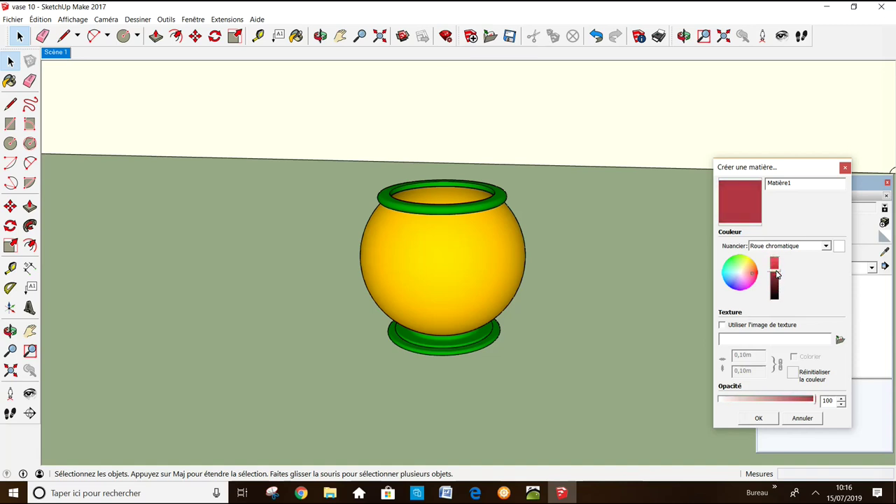
pyautogui.click(760, 419)
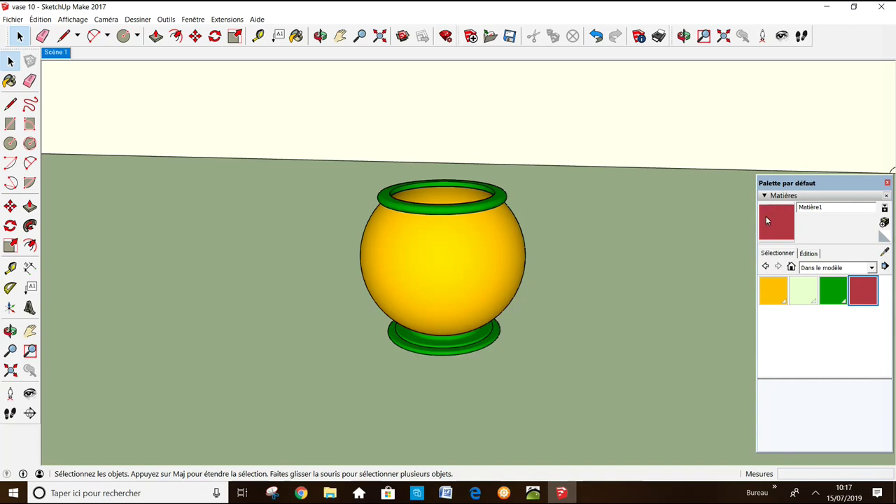
# - Paint the vase's outer body with the red Matière1 swatch
pyautogui.click(863, 291)
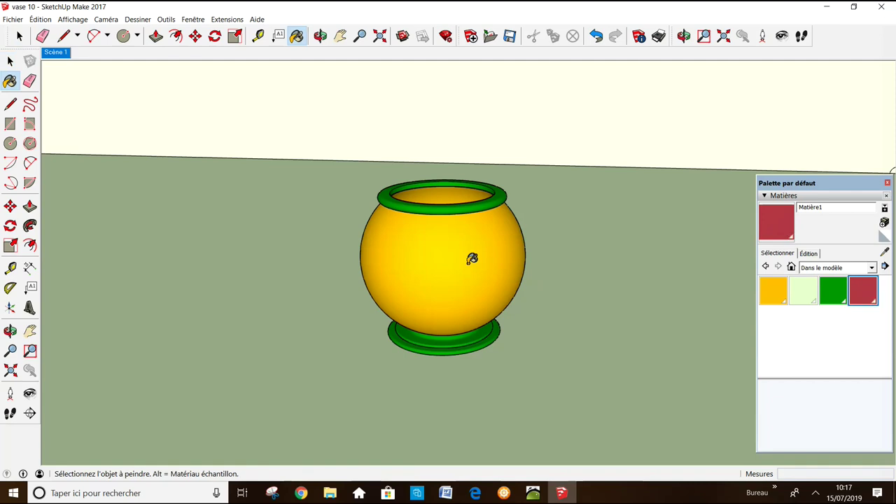
pyautogui.click(472, 259)
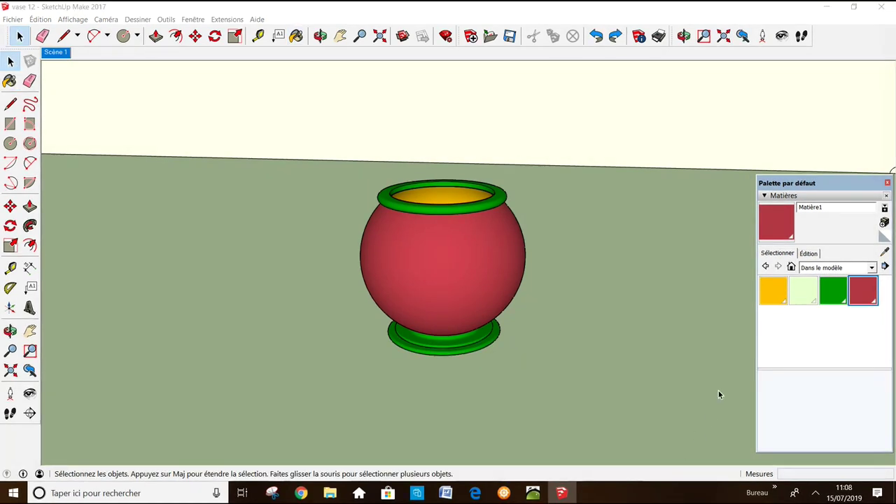
pyautogui.click(872, 269)
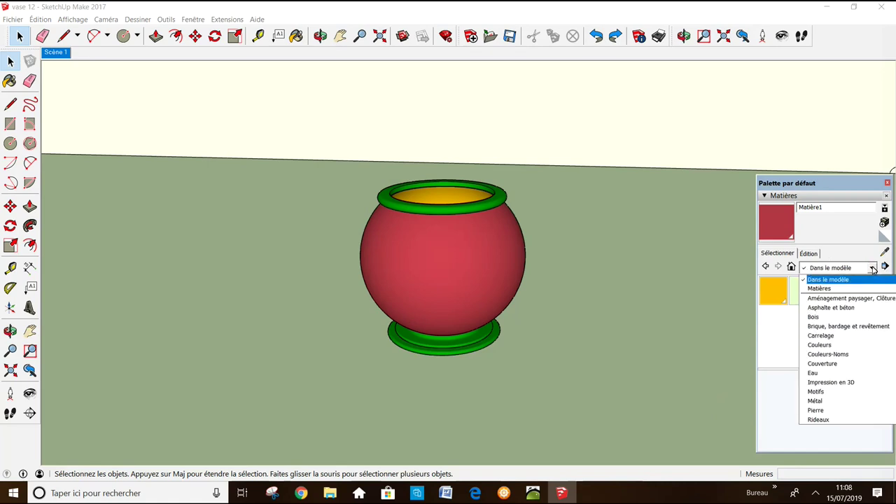
# - Switch the materials collection to Pierre and pick Granit gris clair
pyautogui.click(844, 300)
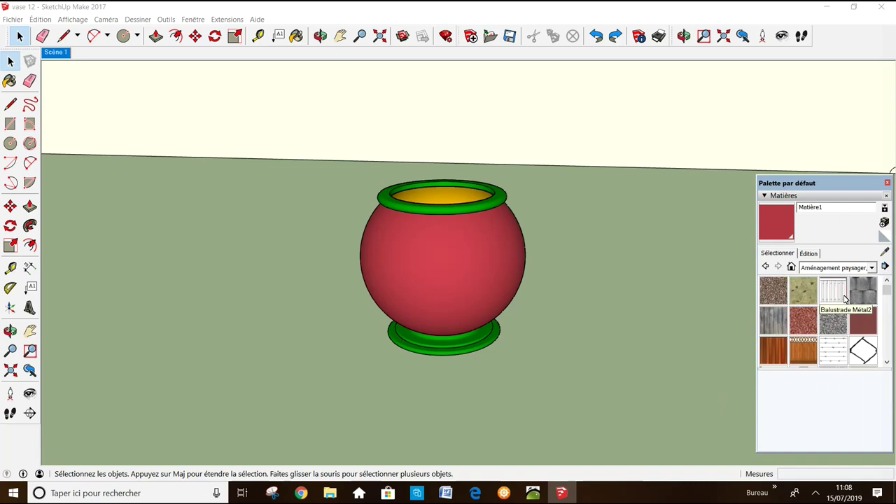
pyautogui.click(887, 363)
pyautogui.click(887, 362)
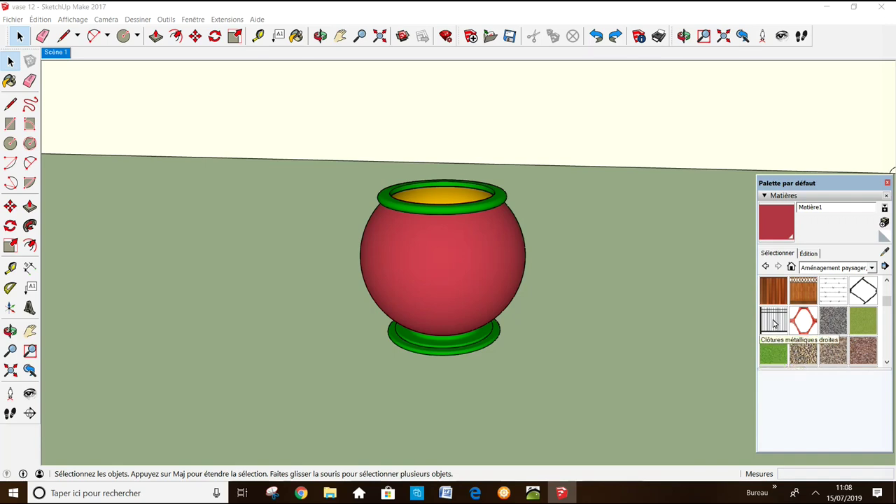
pyautogui.click(872, 267)
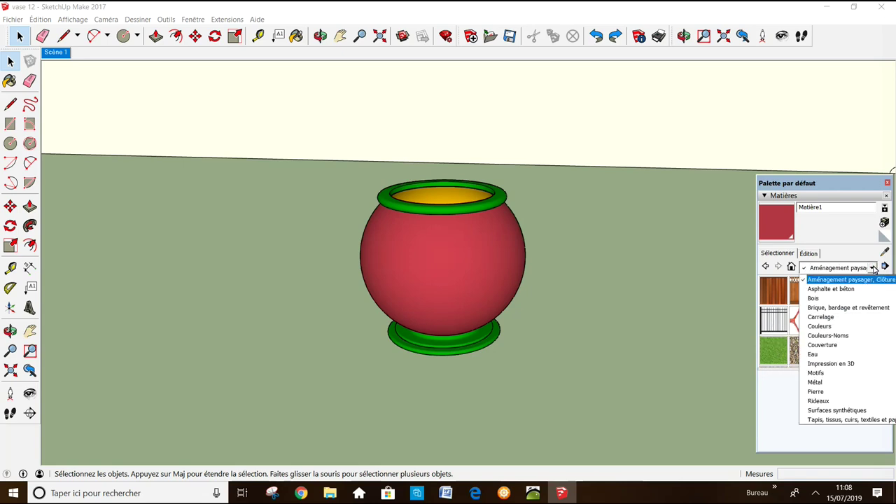
pyautogui.click(829, 392)
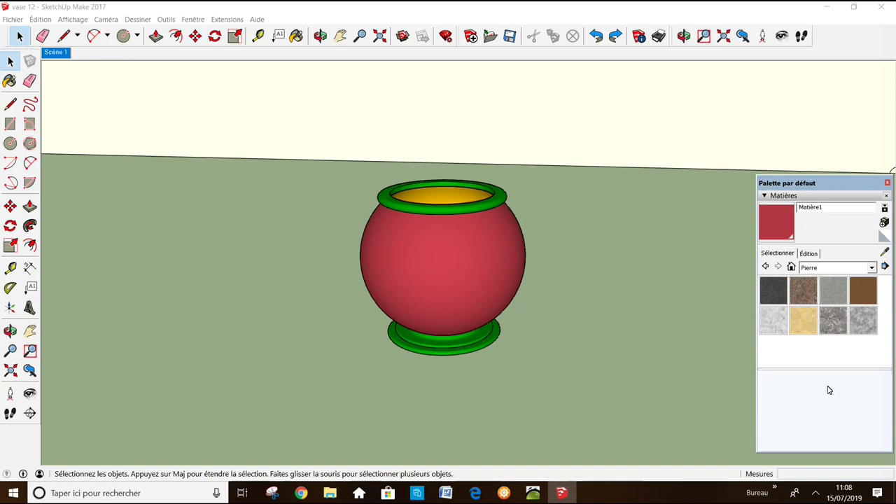
pyautogui.click(832, 292)
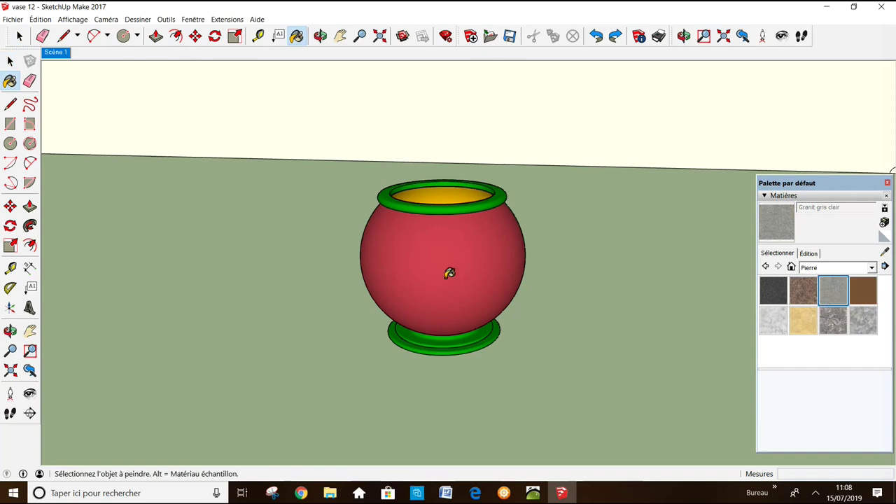
# - Paint the vase body, rim, interior and base with Granit gris clair
pyautogui.click(450, 272)
pyautogui.click(447, 212)
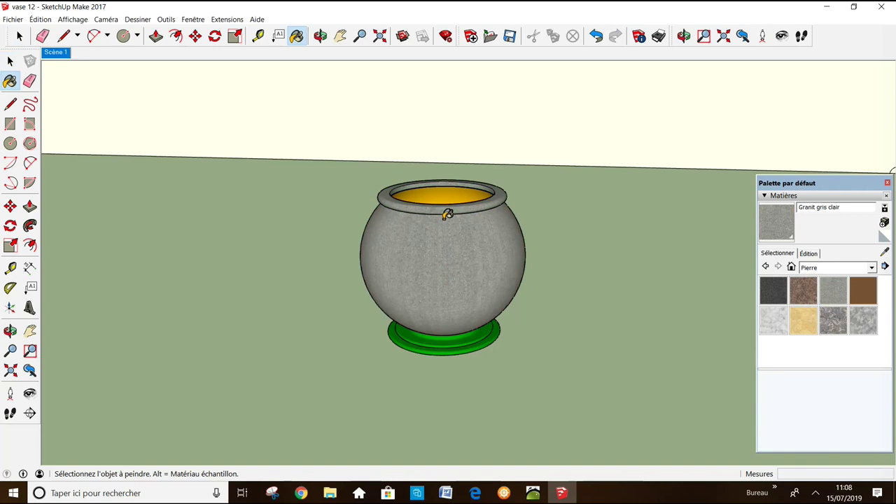
pyautogui.click(456, 201)
pyautogui.click(459, 348)
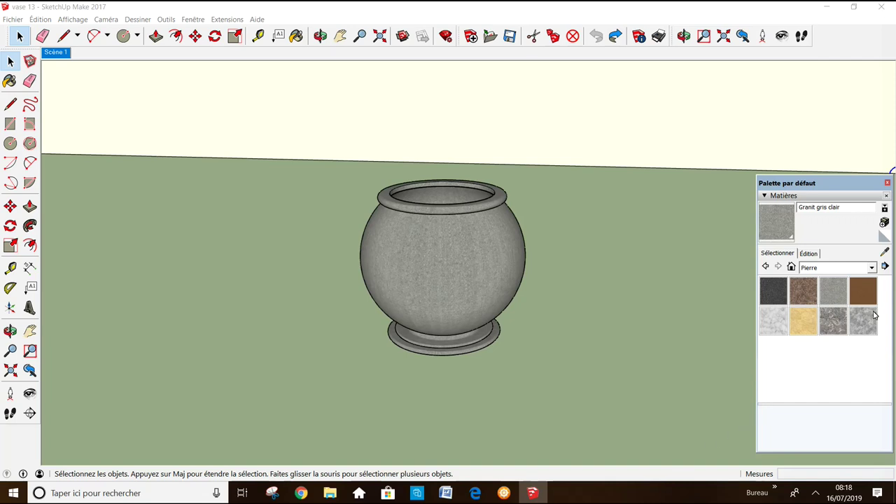
# - Show the Verre et miroirs collection and select the whole vase
pyautogui.click(873, 269)
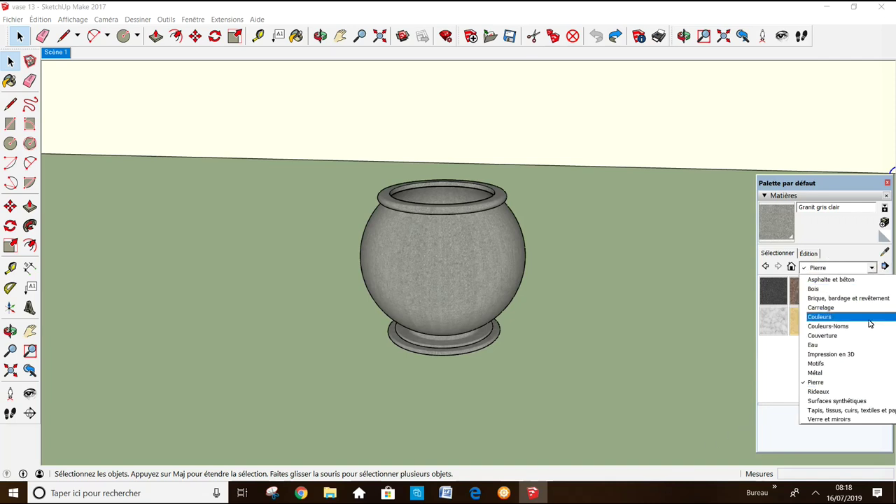
pyautogui.click(845, 420)
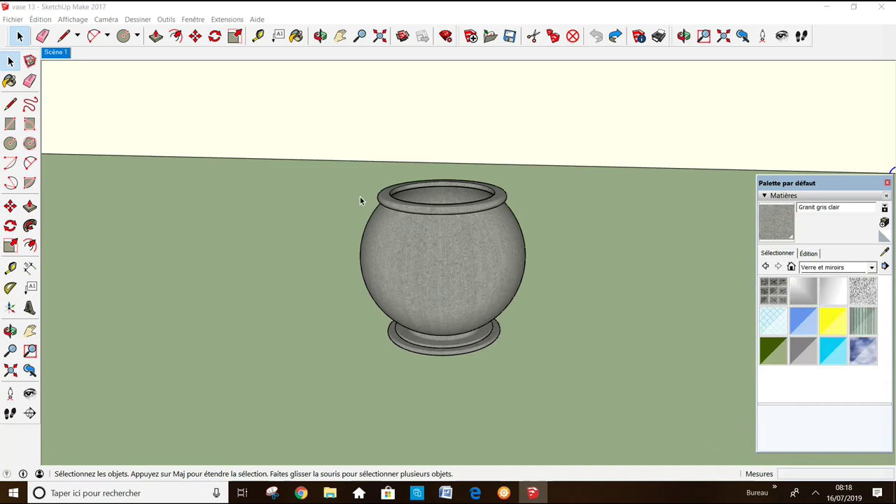
pyautogui.moveTo(331, 173)
pyautogui.mouseDown()
pyautogui.moveTo(572, 222)
pyautogui.moveTo(596, 391)
pyautogui.mouseUp()
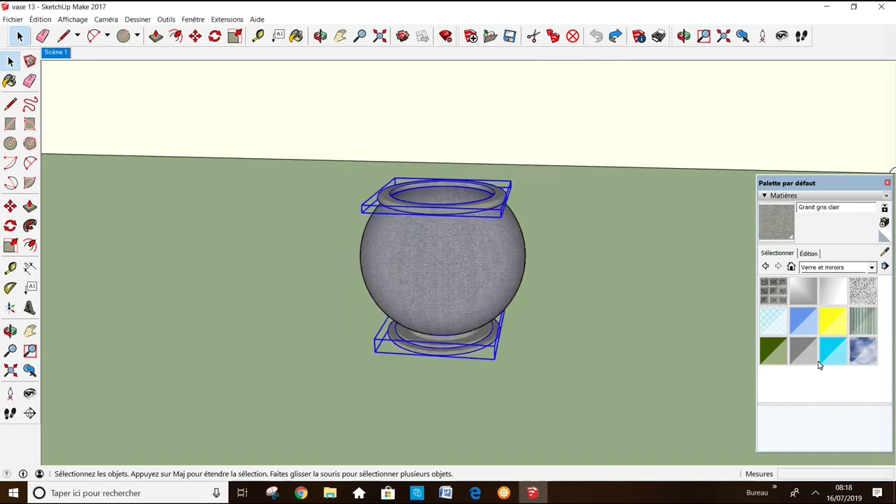
# - Paint the vase body with Verre translucide gaufré glass, then return to selecting and deselect
pyautogui.click(768, 352)
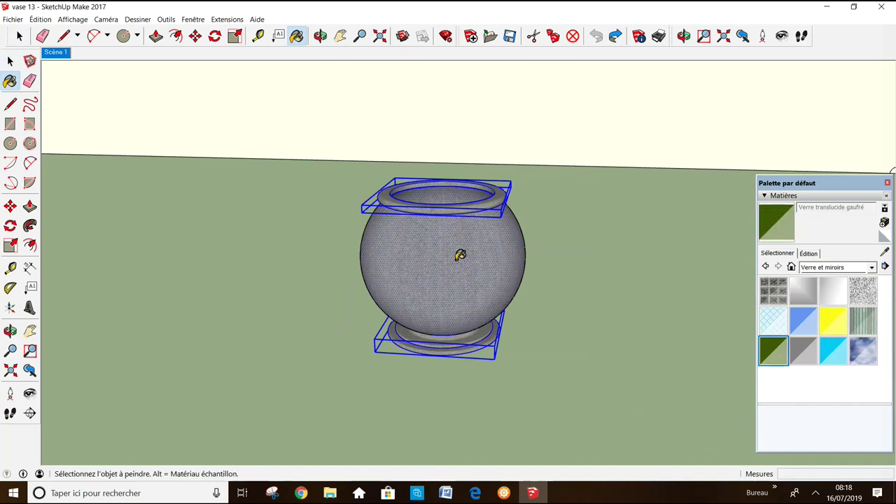
pyautogui.click(460, 254)
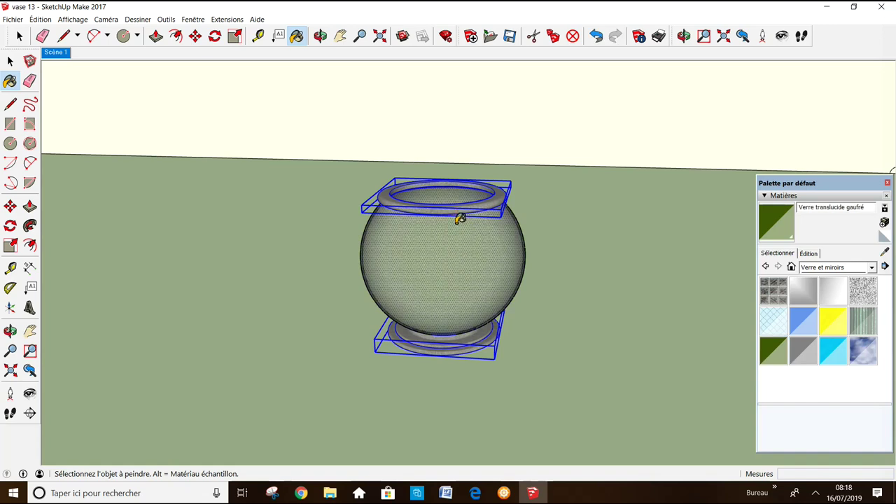
pyautogui.click(460, 220)
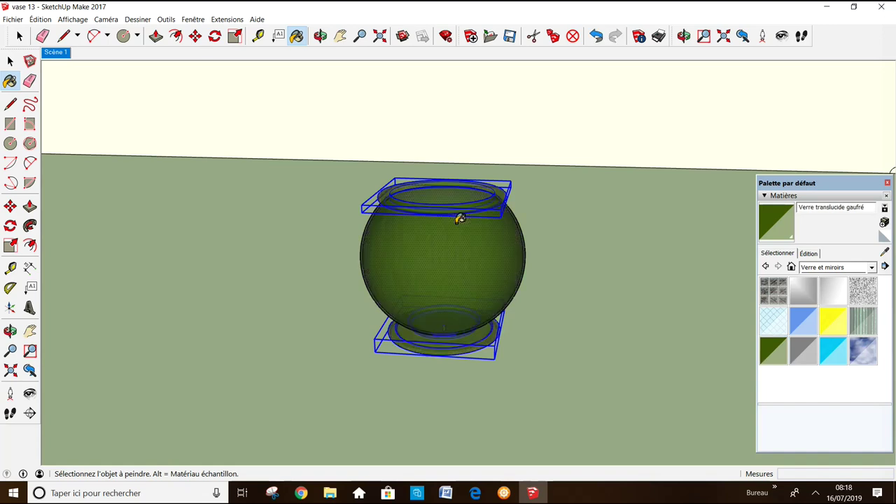
pyautogui.press('space')
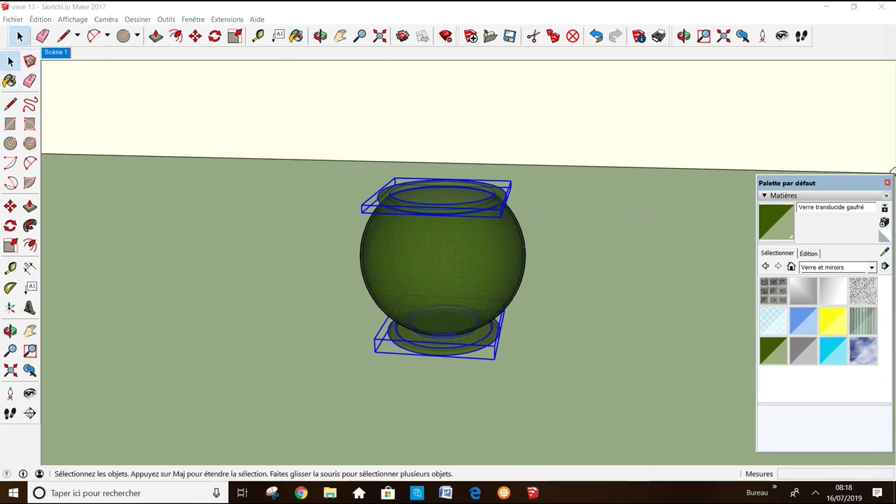
pyautogui.click(893, 172)
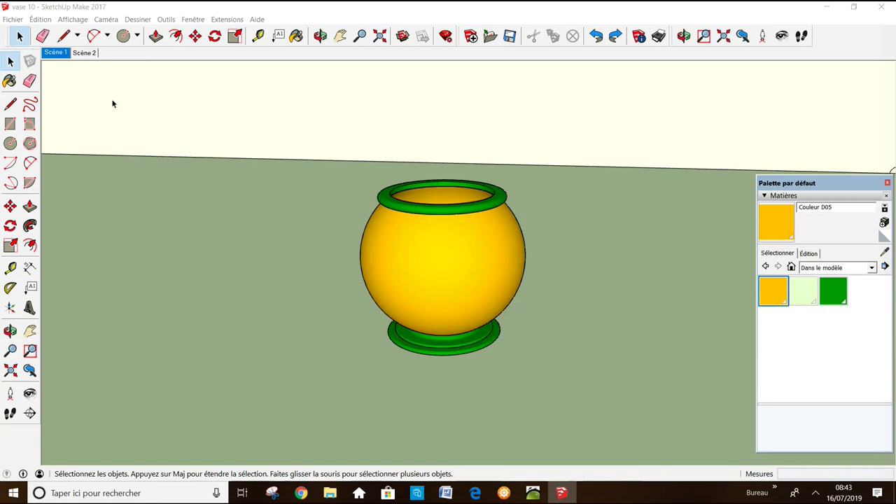
# - From the Scène 2 top-down view, start a line on the rim's inner edge
pyautogui.click(84, 52)
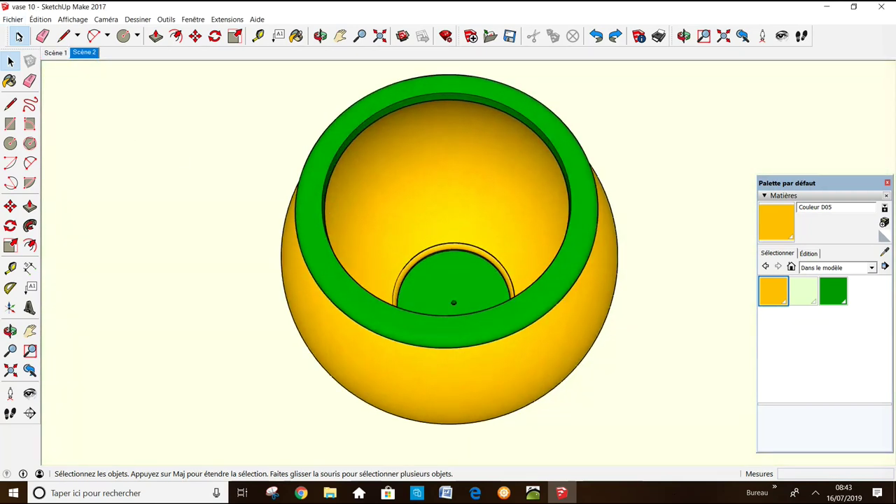
pyautogui.click(11, 104)
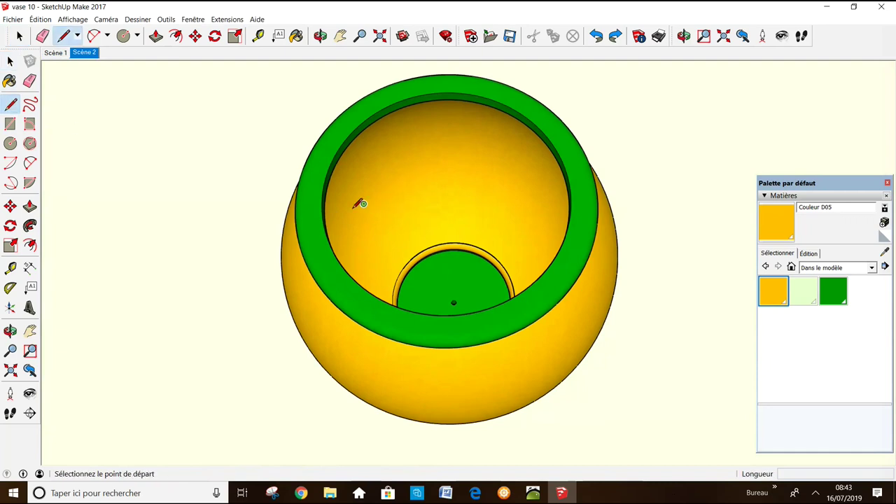
pyautogui.scroll(2, 360, 200)
pyautogui.click(279, 209)
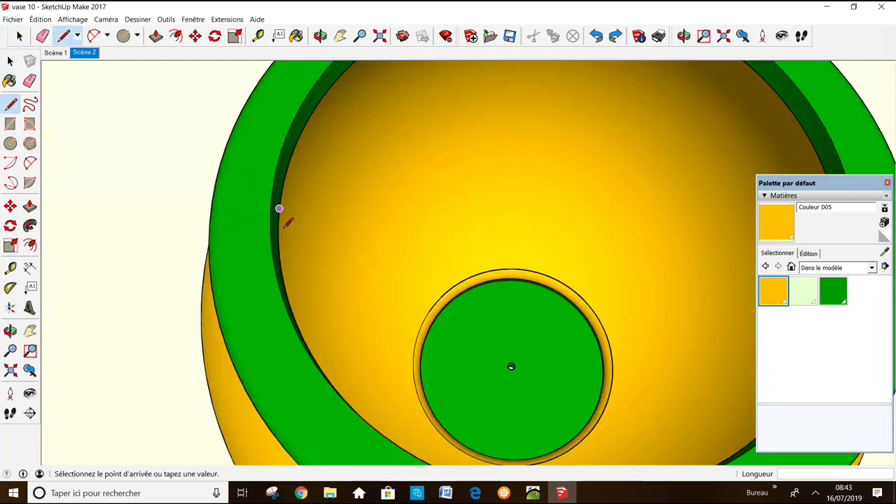
pyautogui.scroll(-2, 280, 208)
pyautogui.scroll(-2, 328, 222)
pyautogui.scroll(3, 545, 219)
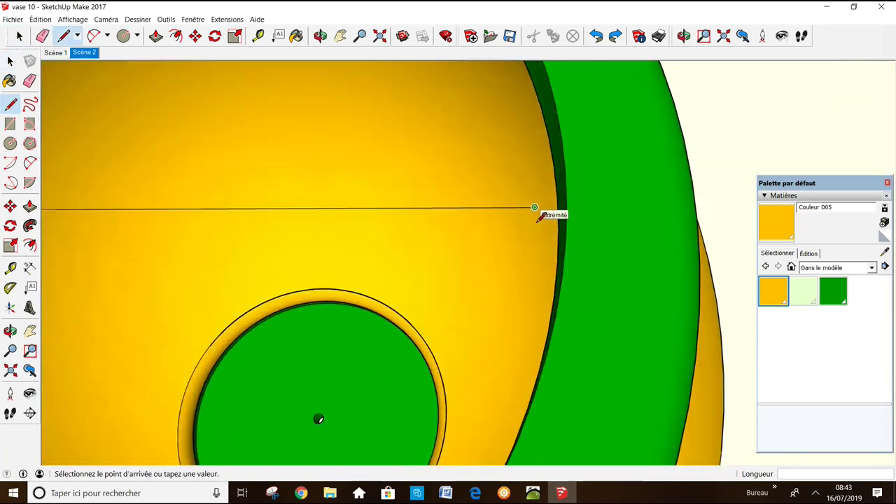
# - Finish the line across the opening to form a face, then erase the line
pyautogui.click(558, 212)
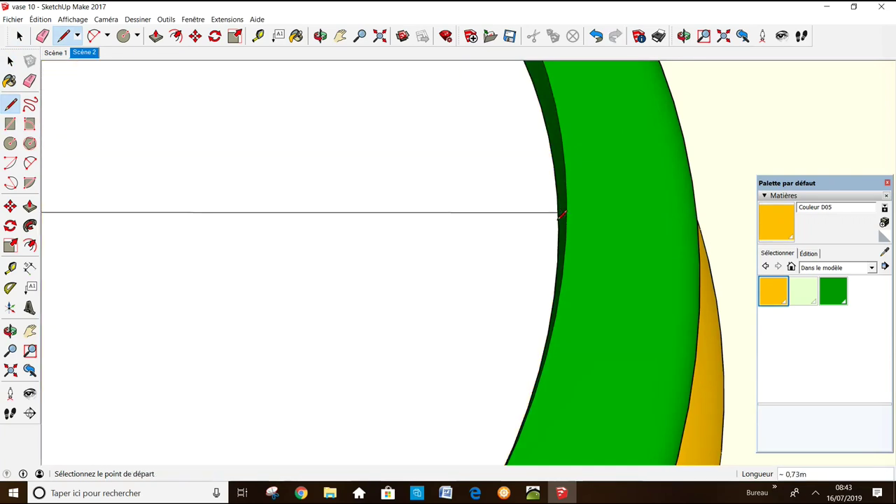
pyautogui.scroll(-1, 553, 210)
pyautogui.scroll(-2, 550, 209)
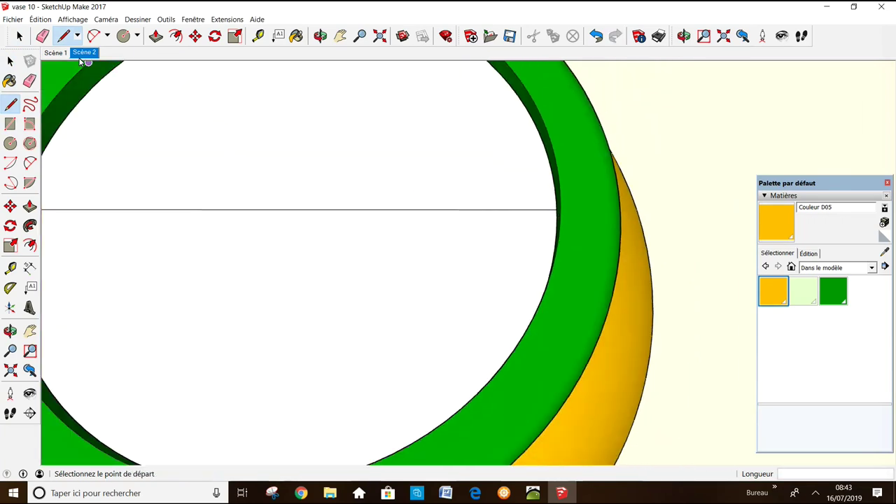
pyautogui.scroll(-3, 212, 91)
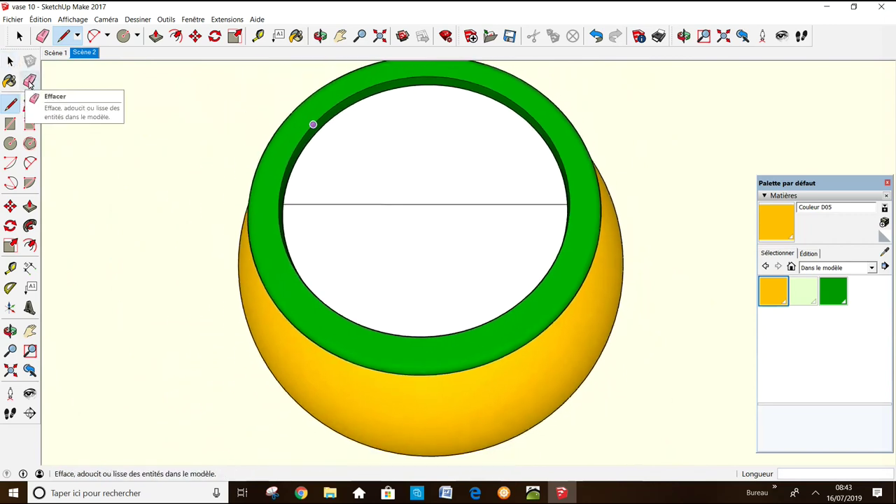
pyautogui.click(42, 36)
pyautogui.click(391, 205)
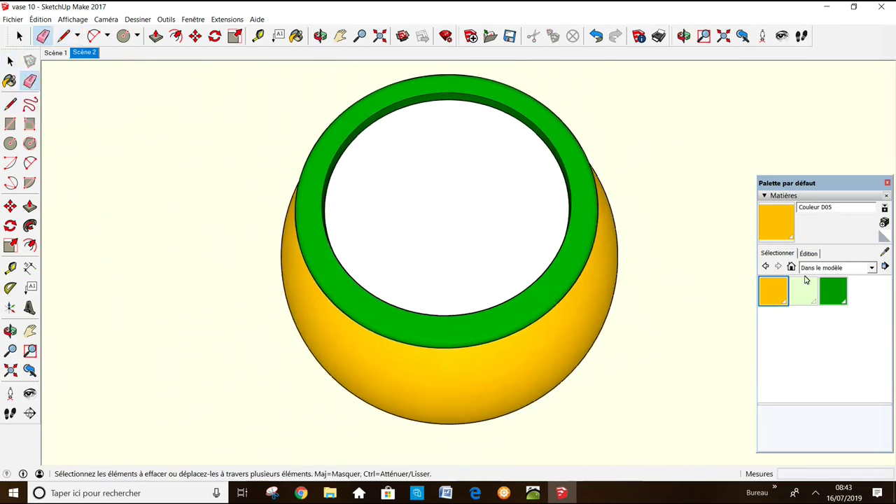
# - Paint the vase's top face with Piscine couleur claire from the Eau collection, then return to Scène 1
pyautogui.click(872, 268)
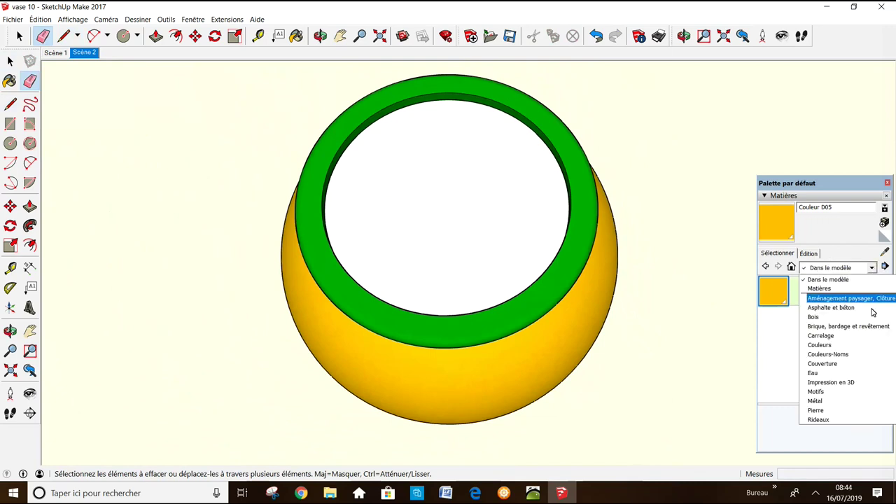
pyautogui.click(838, 371)
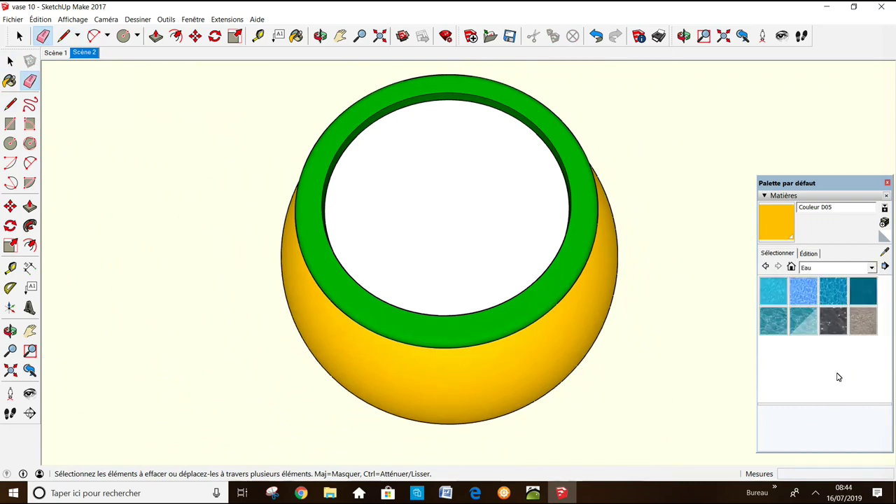
pyautogui.click(804, 320)
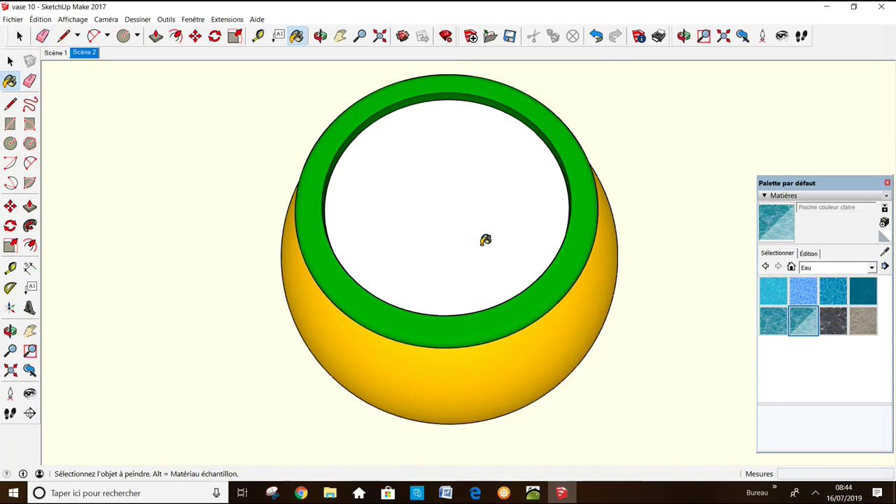
pyautogui.click(485, 241)
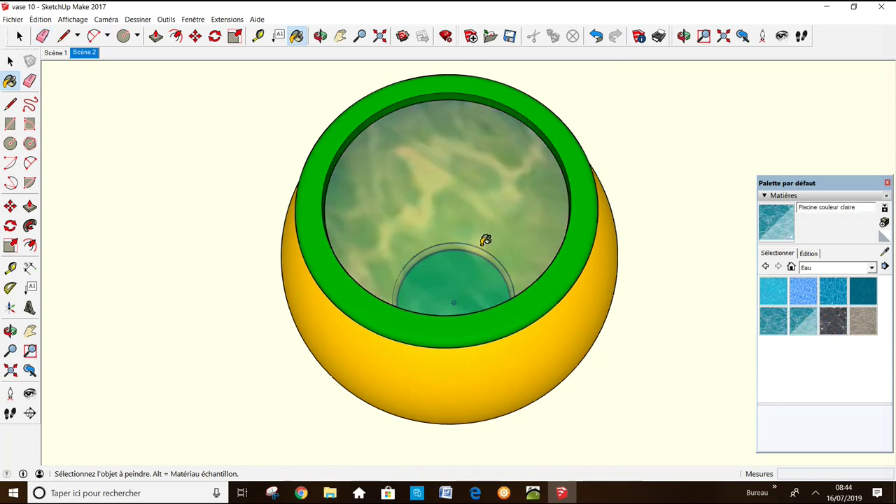
pyautogui.click(54, 53)
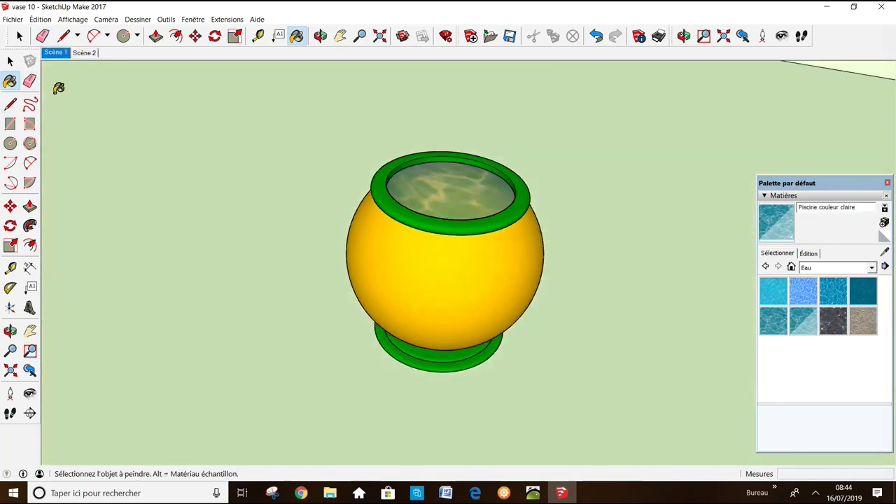